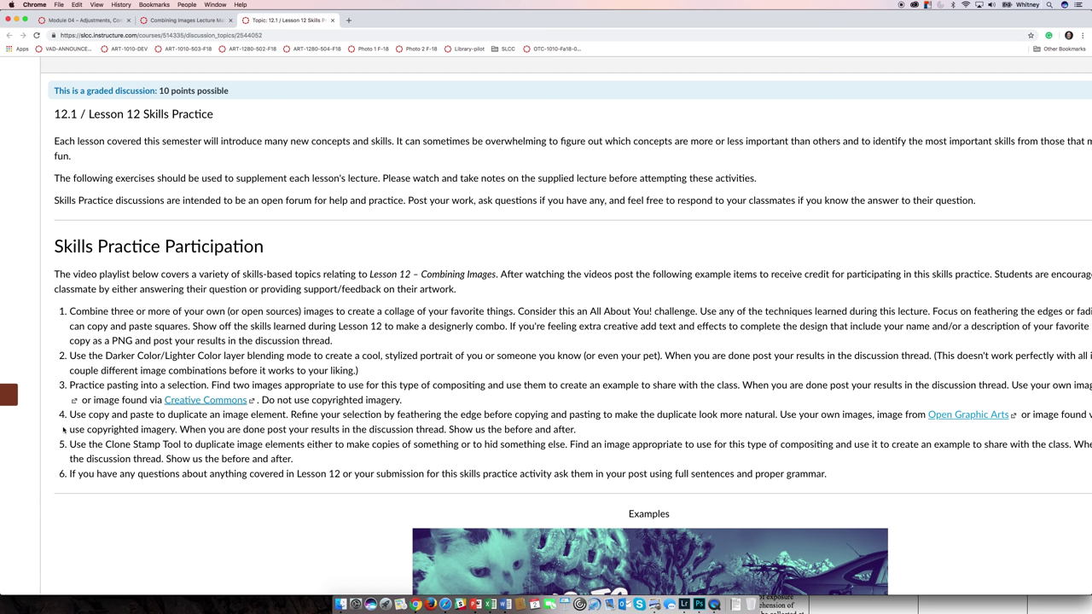
# Switch from Chrome to Photoshop, which shows the concrete leaf photo IMG_2405.JPG
pyautogui.click(699, 602)
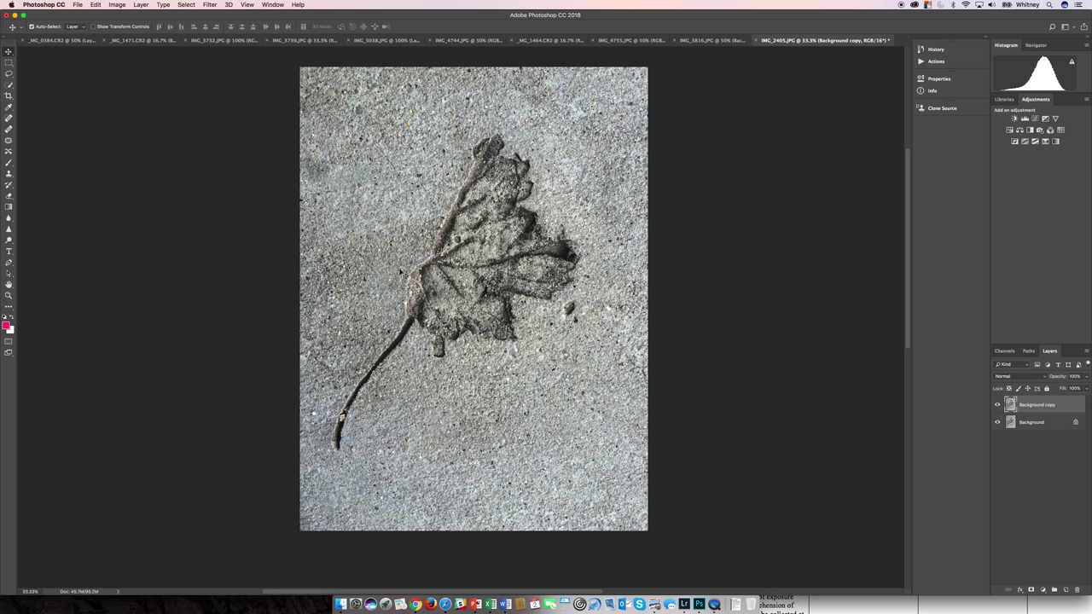
# Load the saved selection channel 'leaf' through Select > Load Selection
pyautogui.click(186, 4)
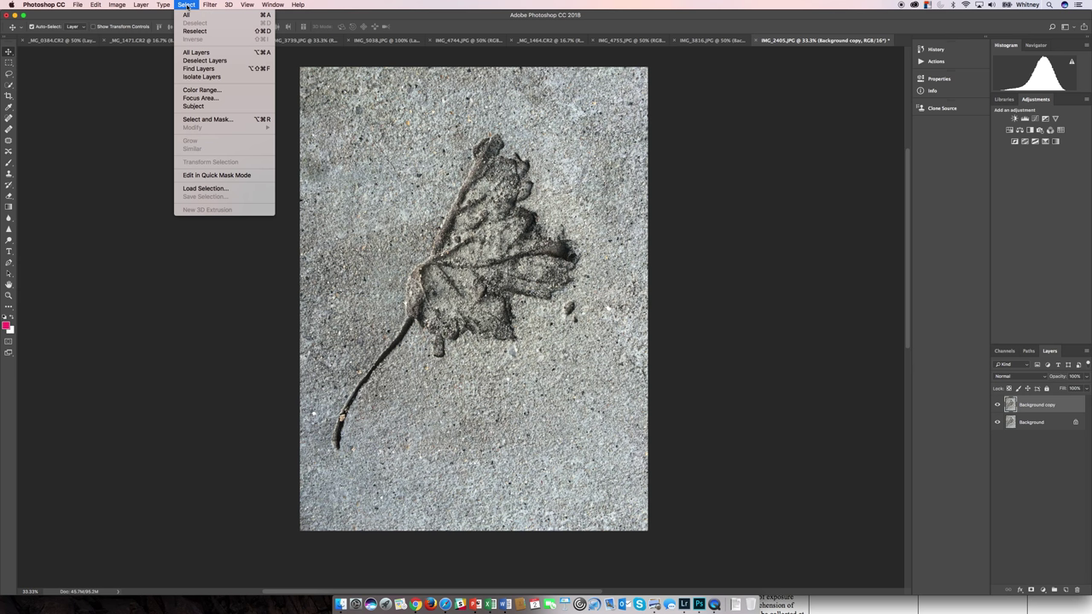
pyautogui.click(186, 4)
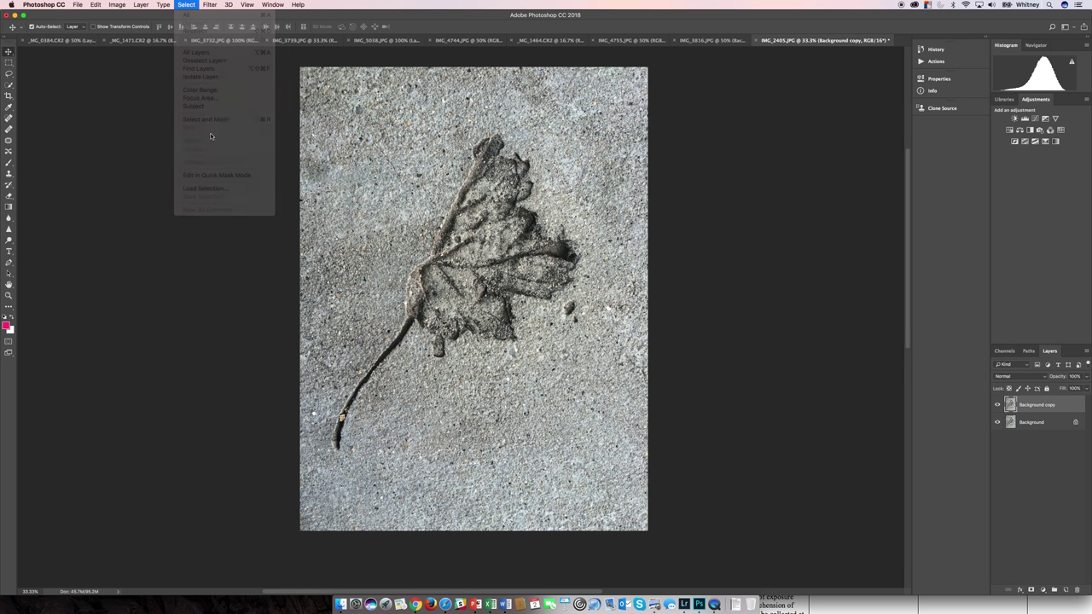
pyautogui.click(186, 4)
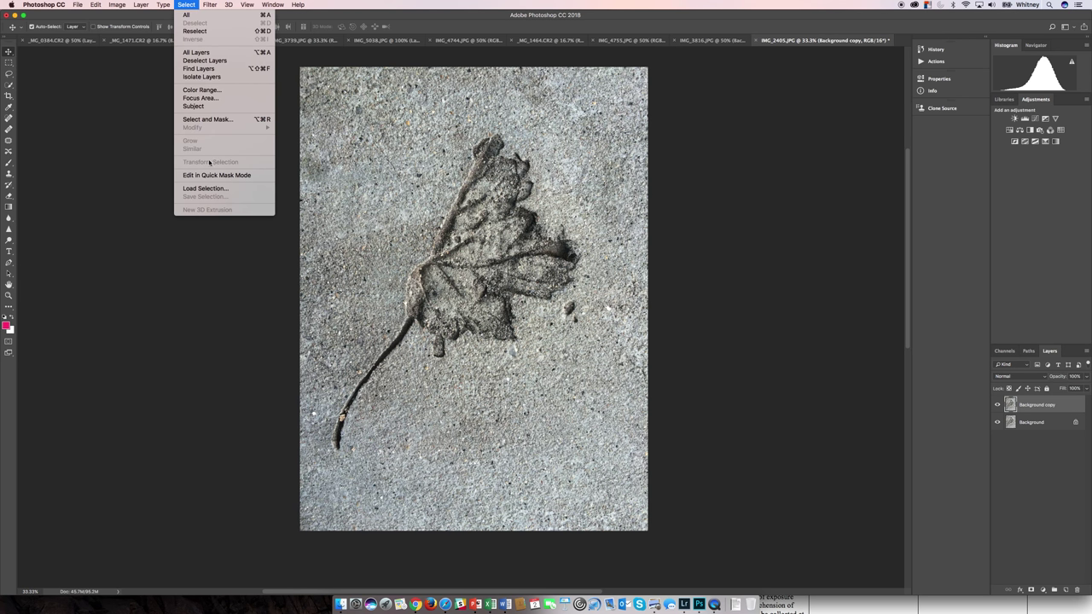
pyautogui.click(204, 189)
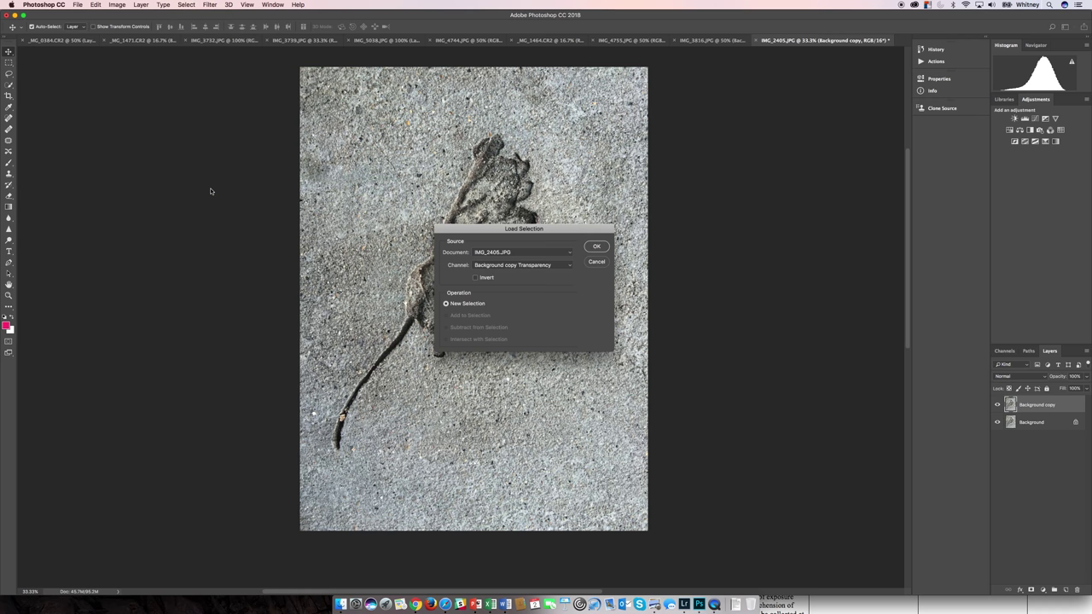
pyautogui.click(550, 266)
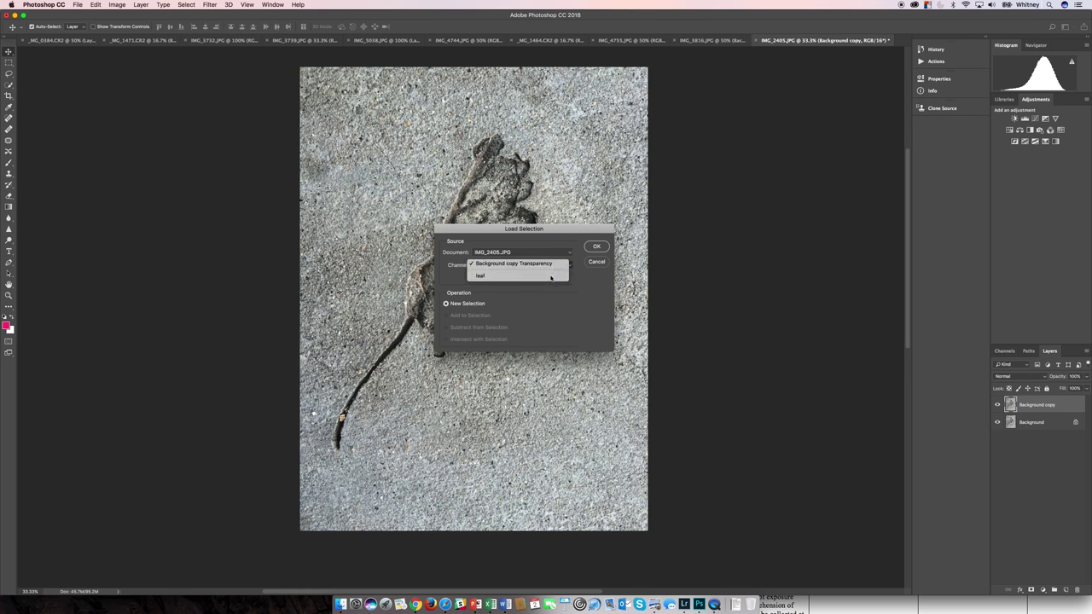
pyautogui.click(551, 277)
pyautogui.click(597, 246)
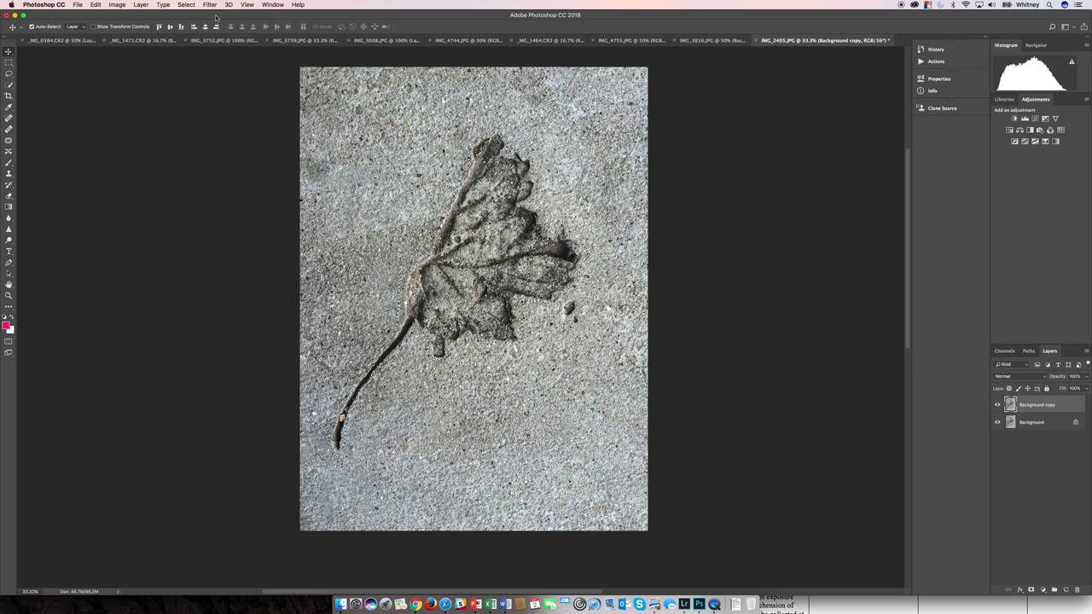
# Feather the leaf selection with a 5-pixel radius using Select > Modify > Feather
pyautogui.click(211, 6)
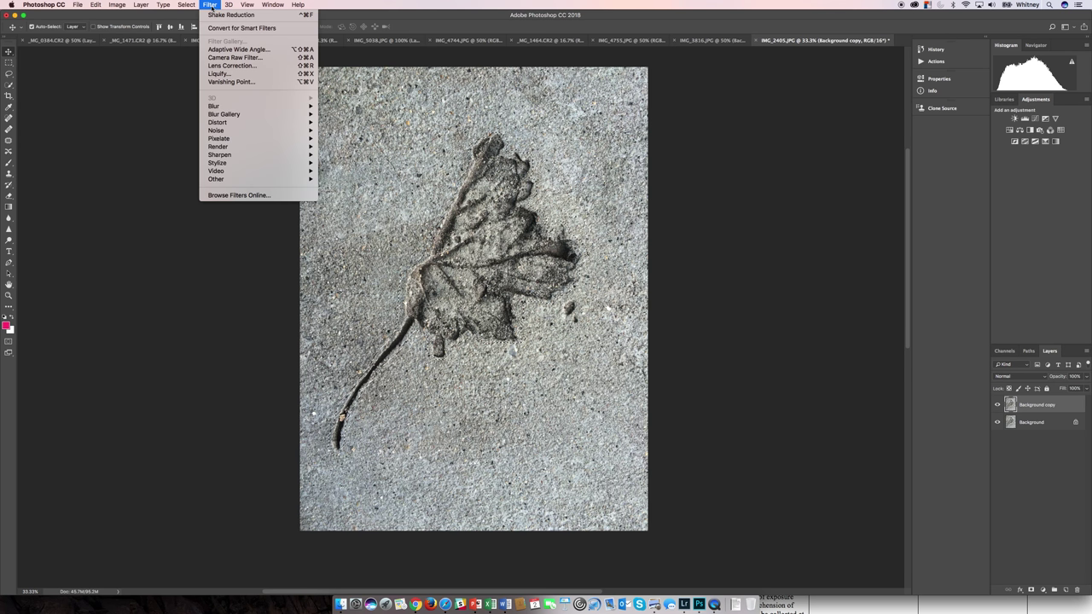
pyautogui.moveTo(191, 5)
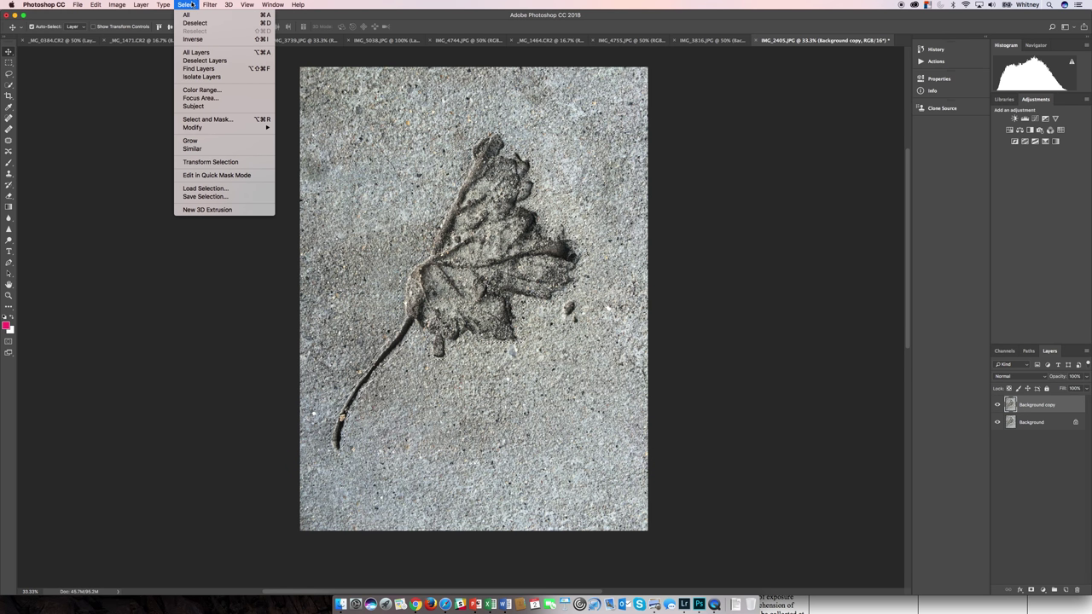
pyautogui.moveTo(256, 128)
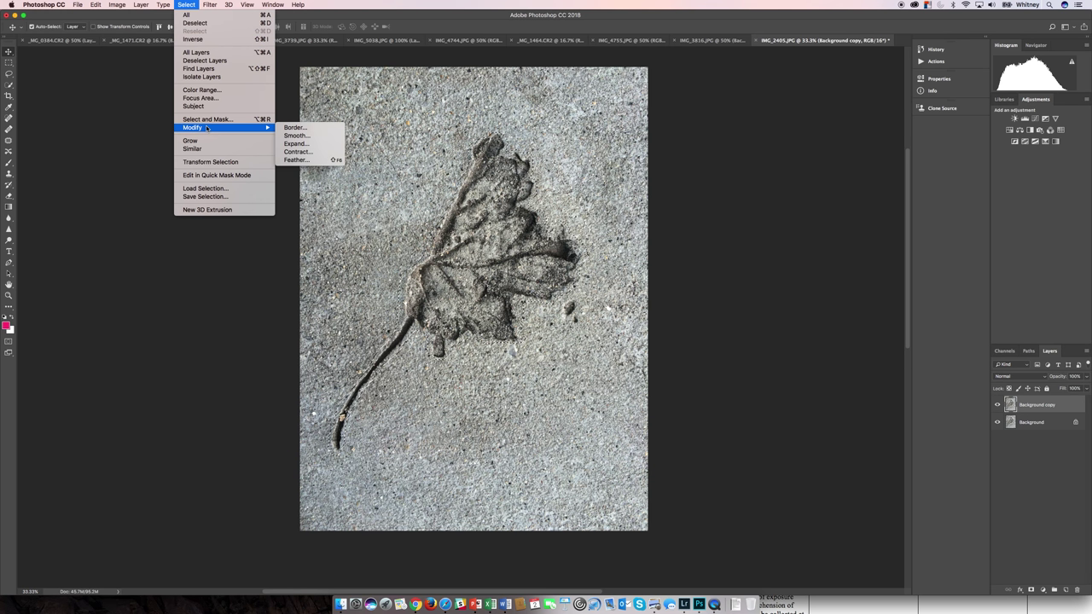
pyautogui.click(308, 161)
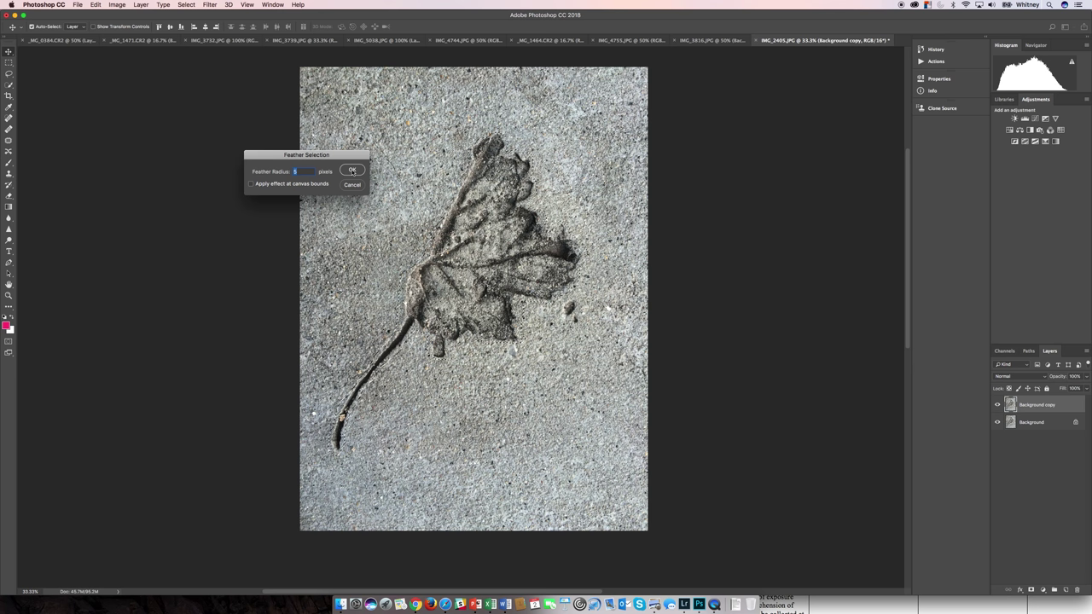
pyautogui.click(353, 170)
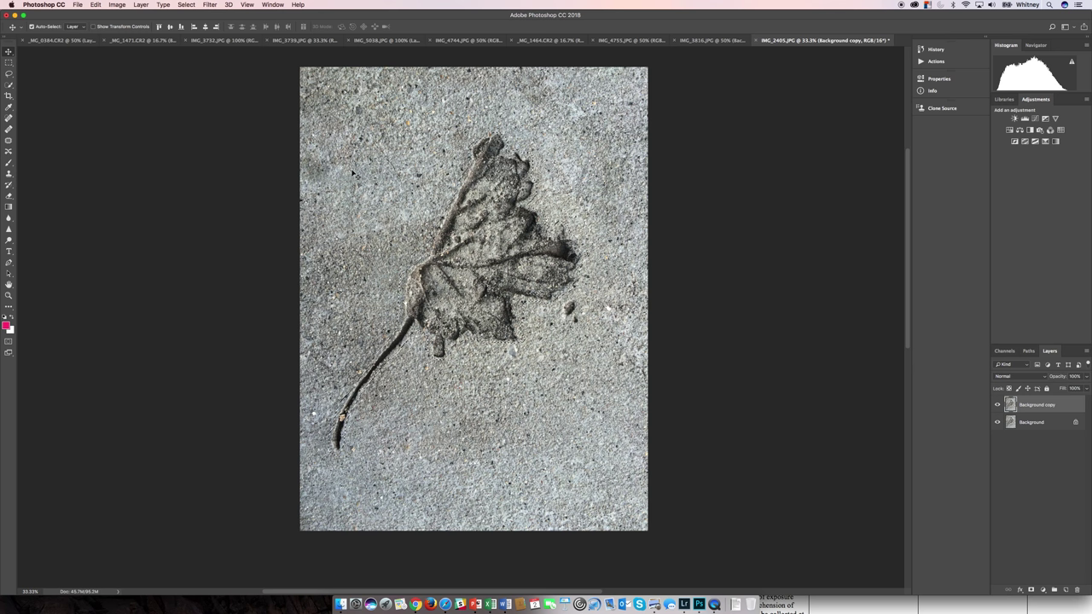
# Copy the feathered leaf area and paste it as the new Layer 1
pyautogui.click(96, 4)
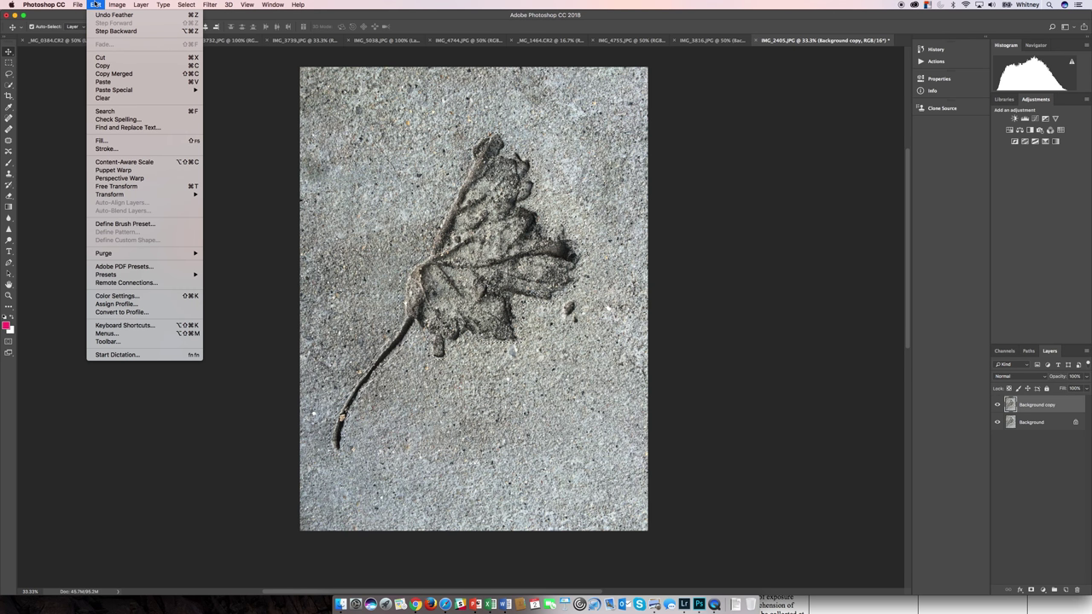
pyautogui.click(110, 66)
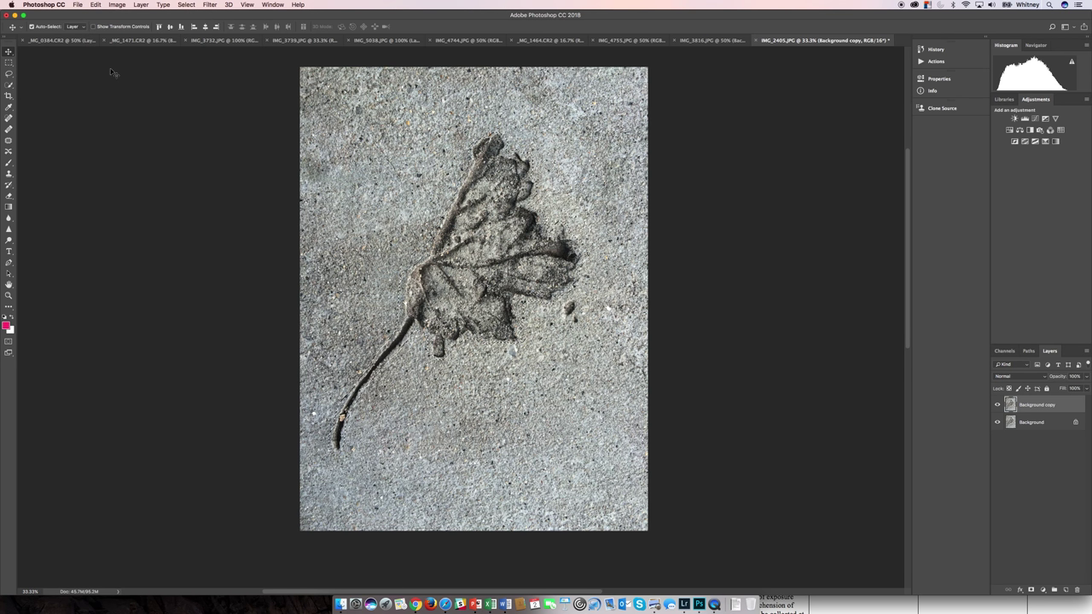
pyautogui.click(95, 5)
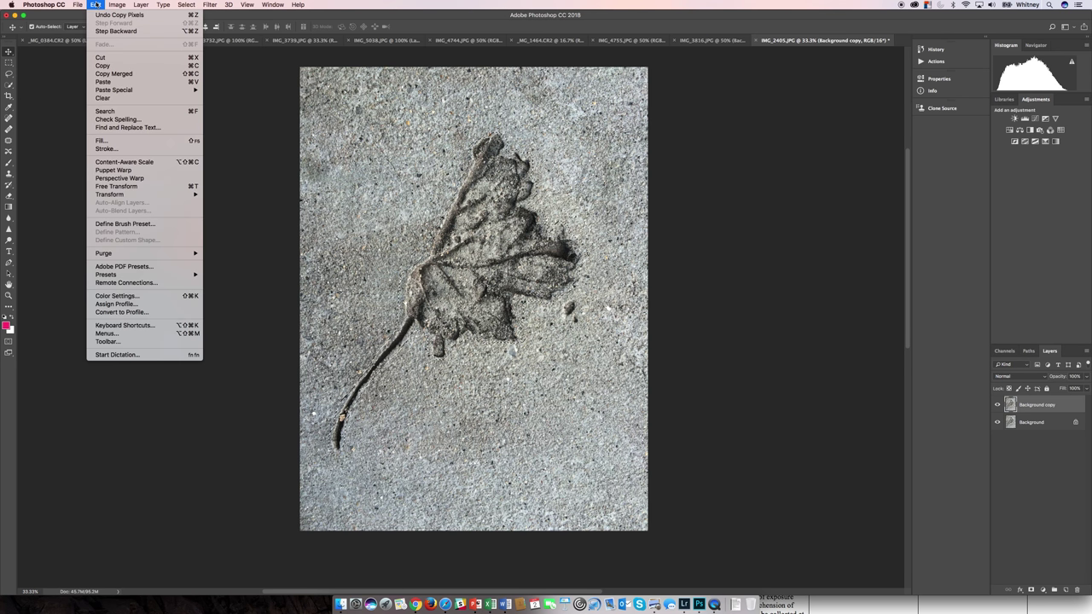
pyautogui.click(103, 82)
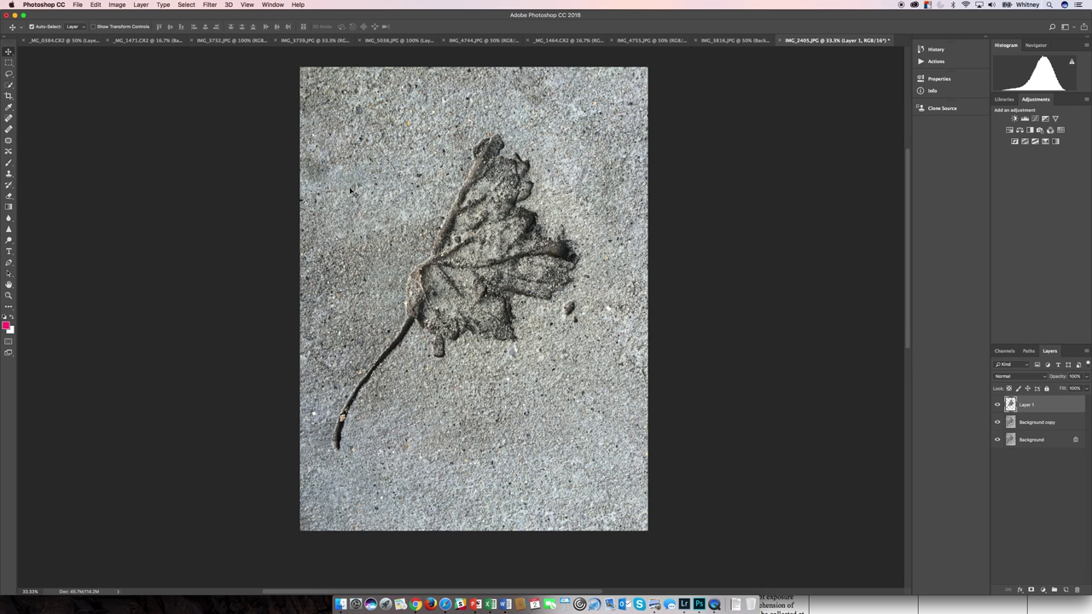
# Drag the Layer 1 leaf copy up-left so it sits off the original imprint
pyautogui.moveTo(509, 268); pyautogui.dragTo(563, 315)
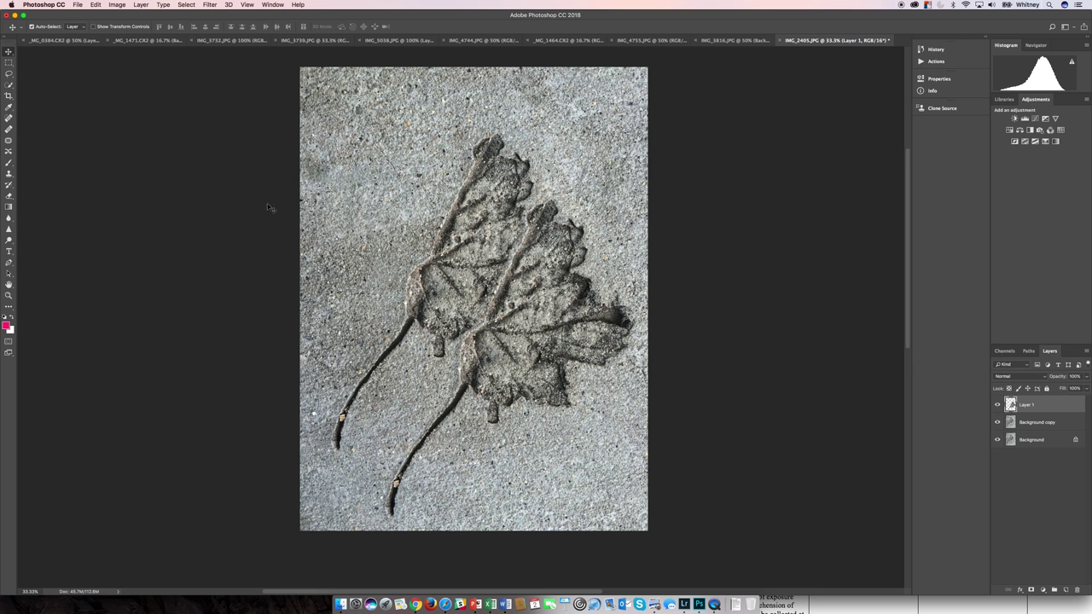
pyautogui.click(94, 5)
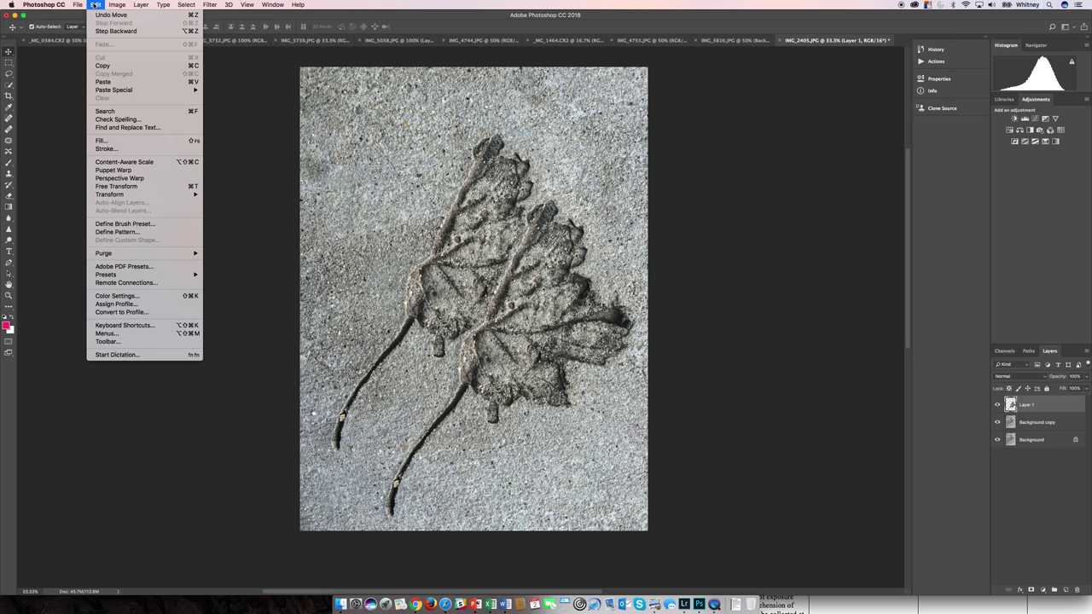
# Free Transform the Layer 1 leaf to about 70% size, rotate it about 23° clockwise, and commit
pyautogui.click(129, 186)
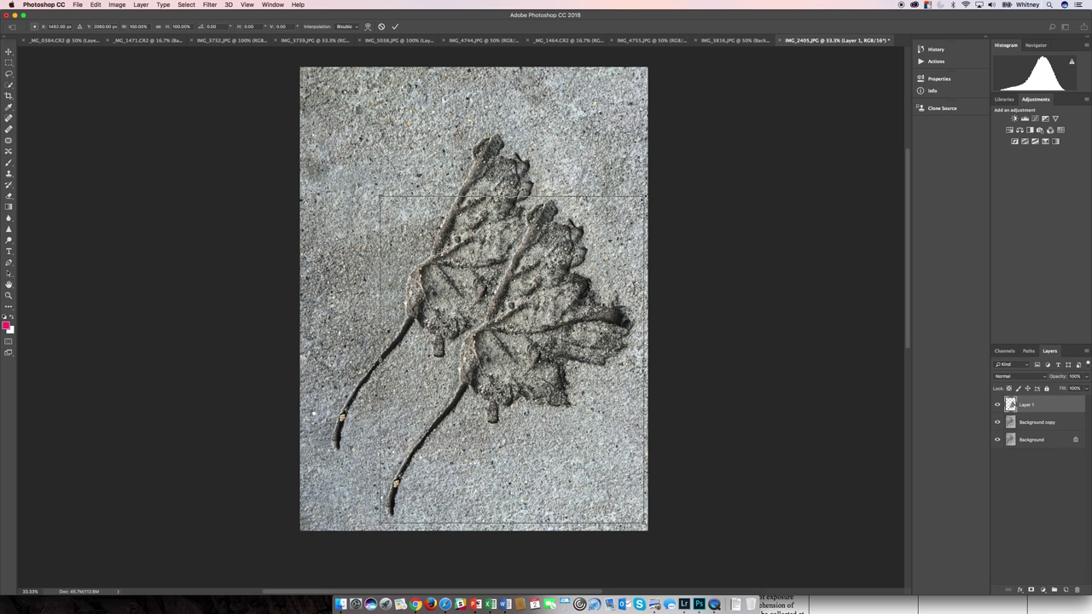
pyautogui.moveTo(644, 198); pyautogui.dragTo(561, 261)
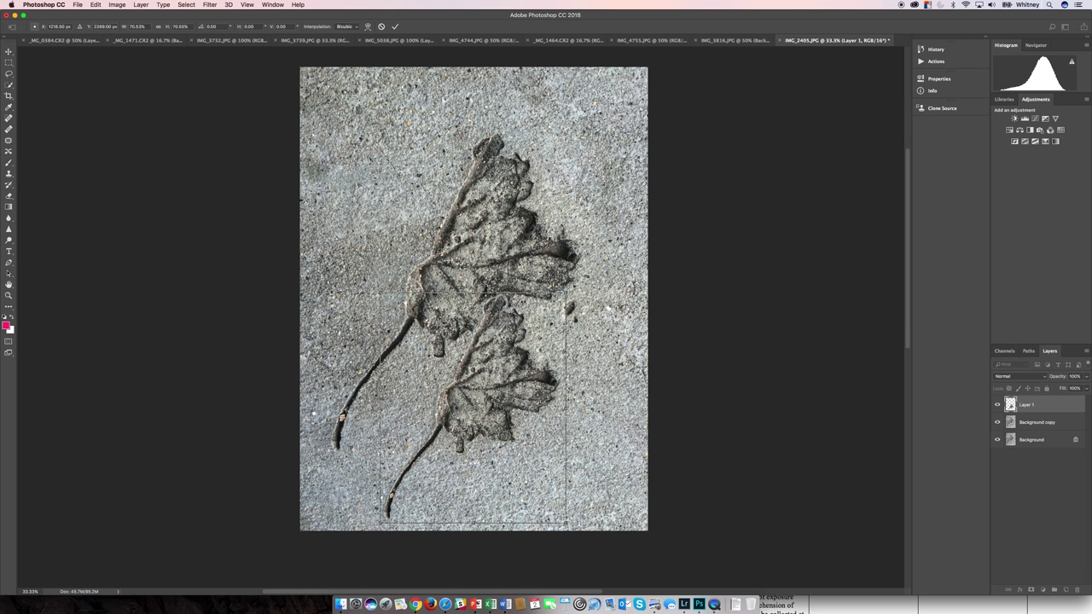
pyautogui.moveTo(576, 300); pyautogui.dragTo(621, 399)
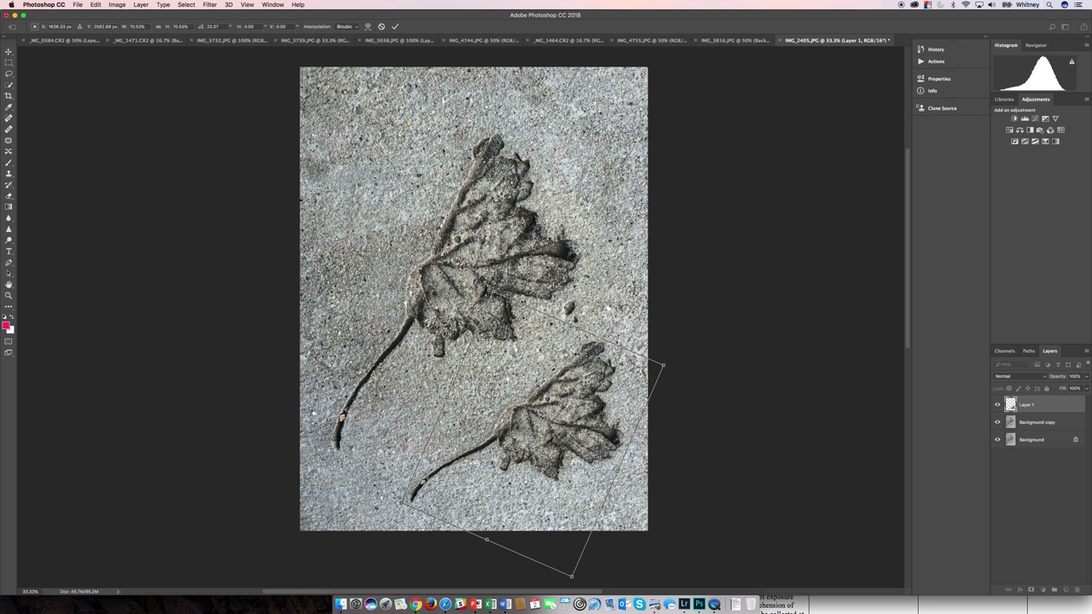
pyautogui.press('Return')
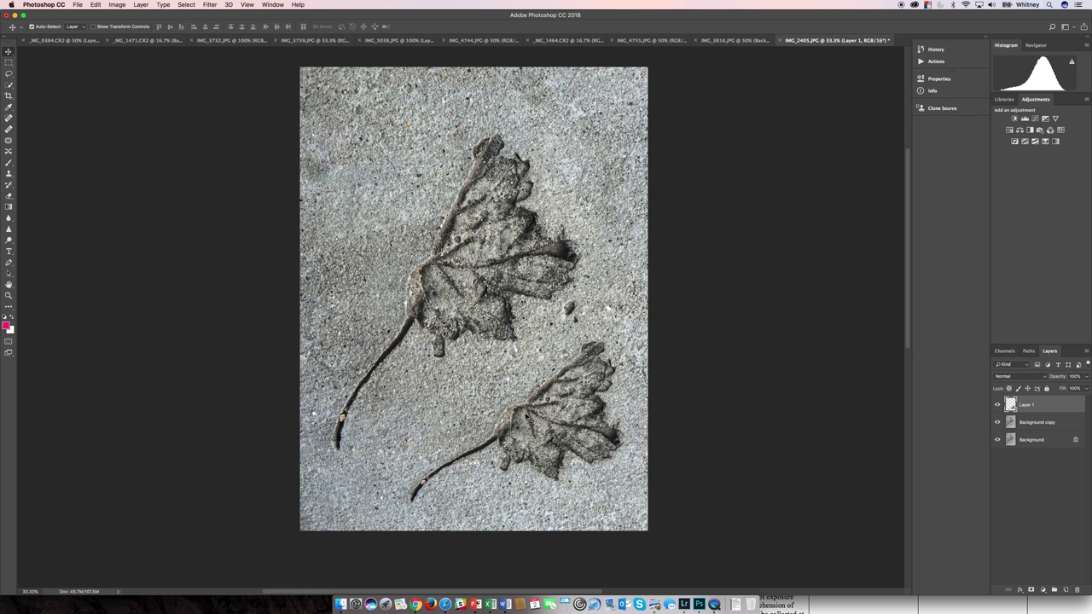
pyautogui.press('super+equal')
pyautogui.press('super+equal')
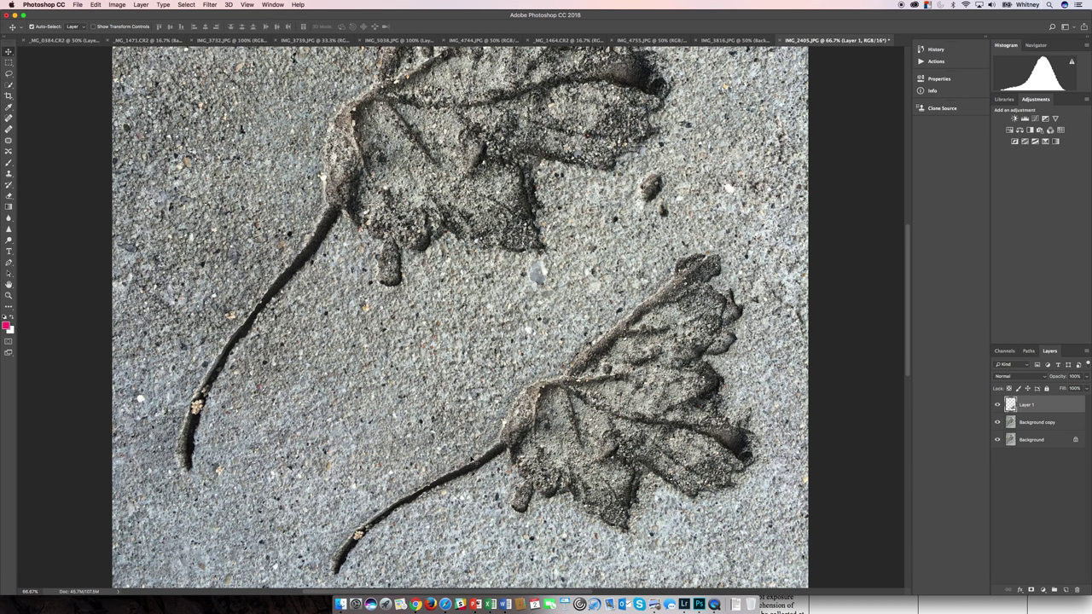
pyautogui.scroll(1, 472, 456)
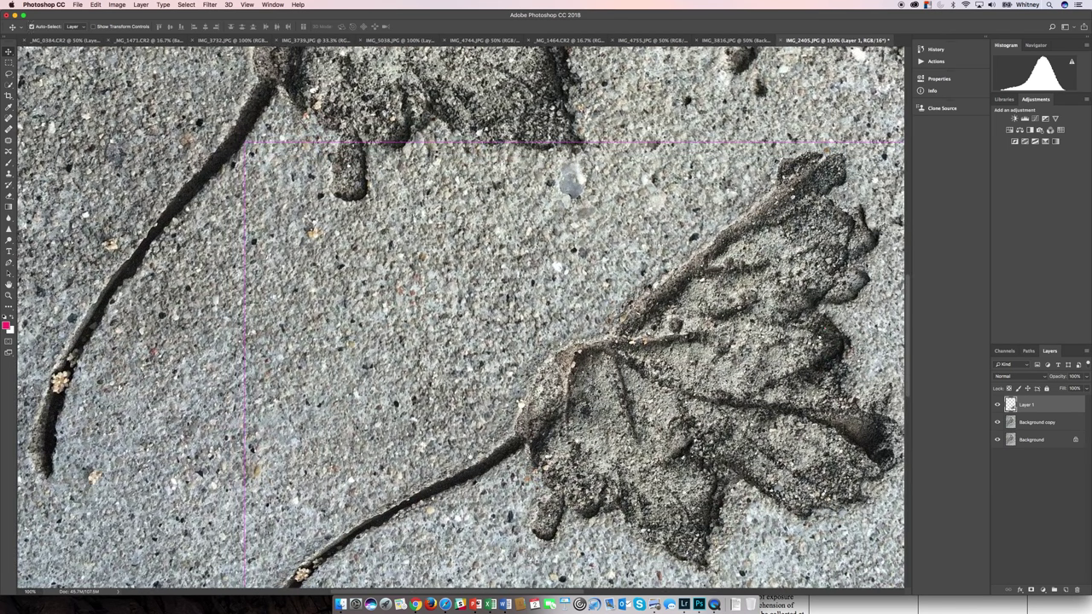
pyautogui.scroll(-3, 471, 456)
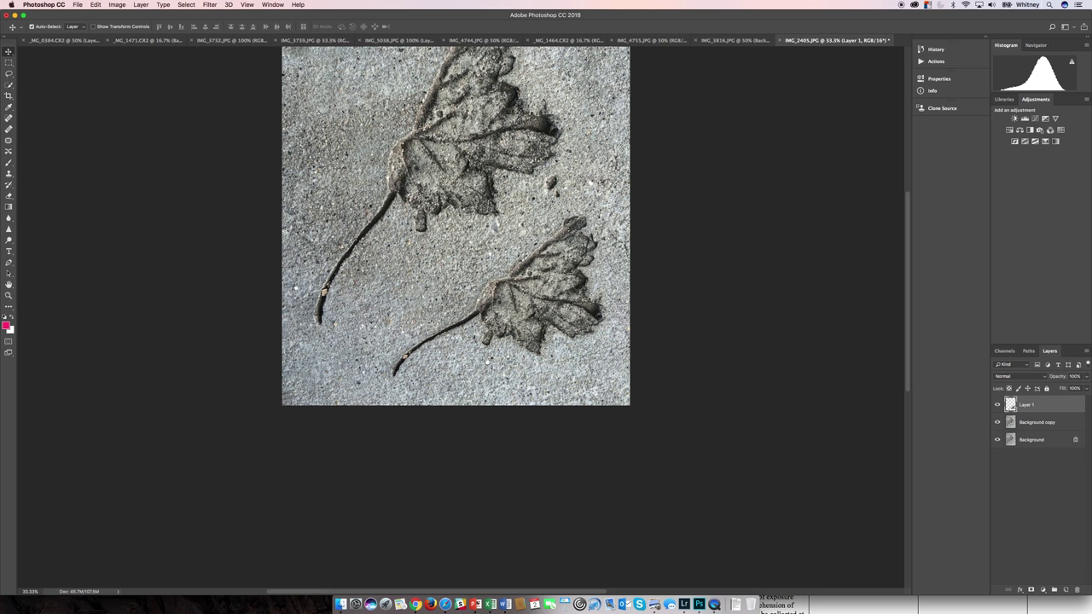
pyautogui.moveTo(487, 363); pyautogui.dragTo(532, 487)
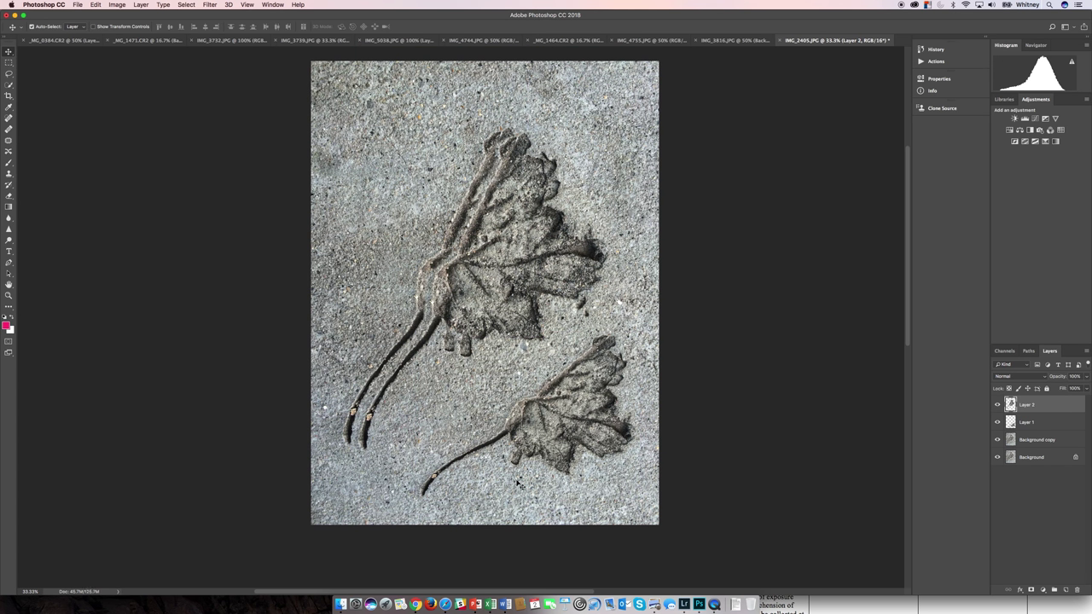
# Place the Layer 2 leaf upper left, rotated about 26° counter-clockwise and scaled to about 82%
pyautogui.moveTo(483, 307); pyautogui.dragTo(381, 212)
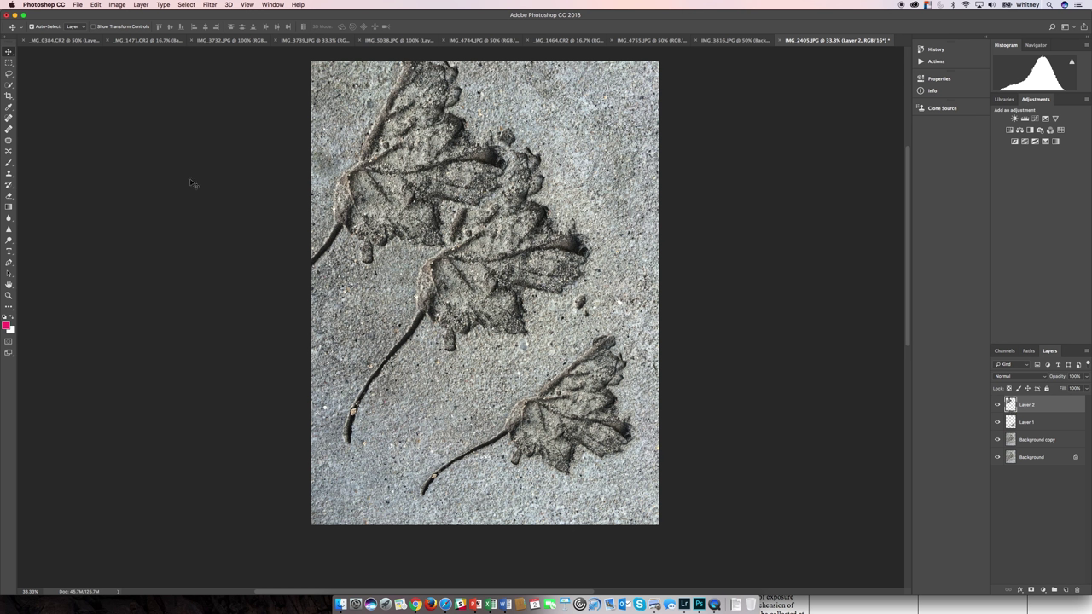
pyautogui.press('super+t')
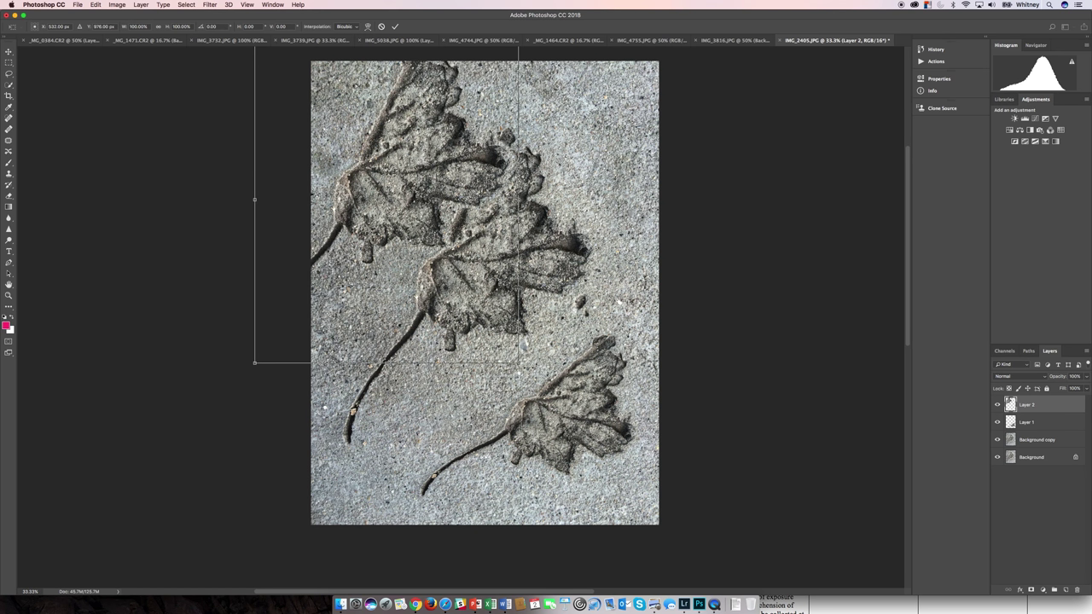
pyautogui.moveTo(549, 377); pyautogui.dragTo(607, 287)
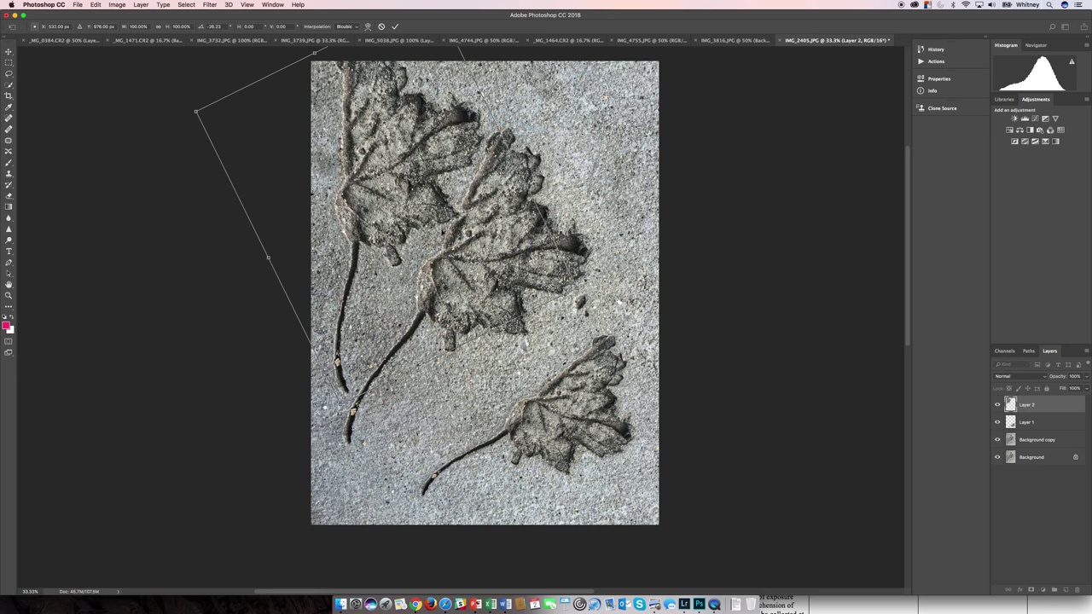
pyautogui.moveTo(442, 231); pyautogui.dragTo(435, 243)
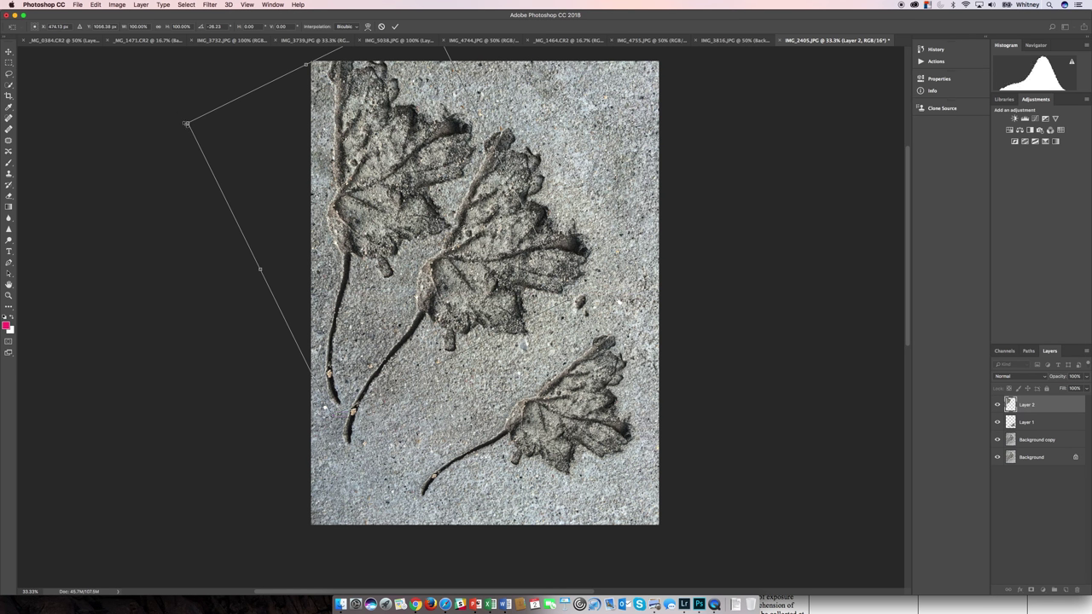
pyautogui.moveTo(186, 122); pyautogui.dragTo(257, 155)
pyautogui.moveTo(360, 210); pyautogui.dragTo(334, 175)
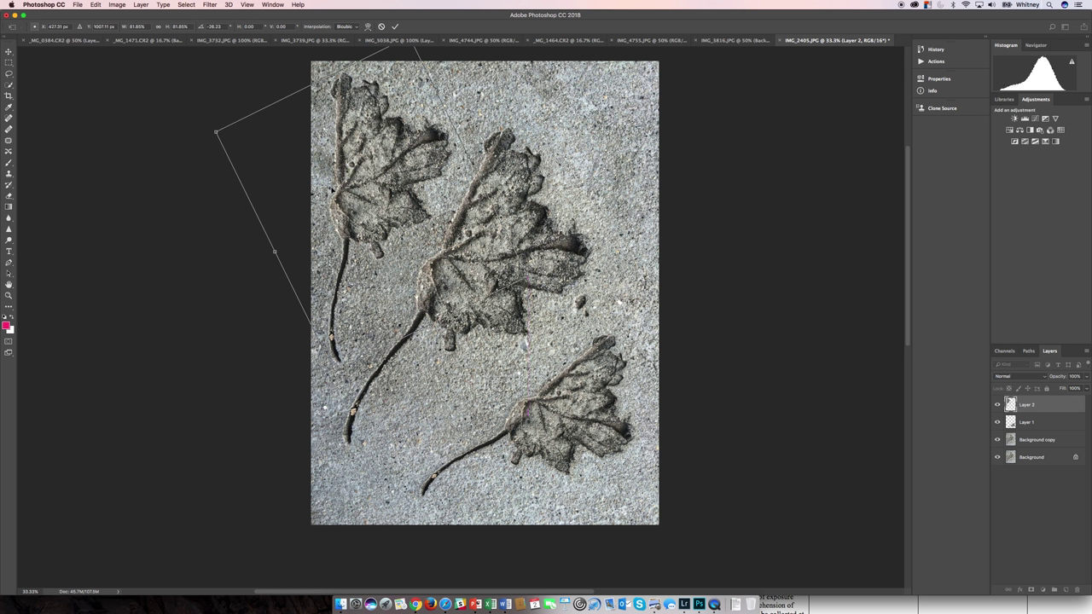
pyautogui.press('Return')
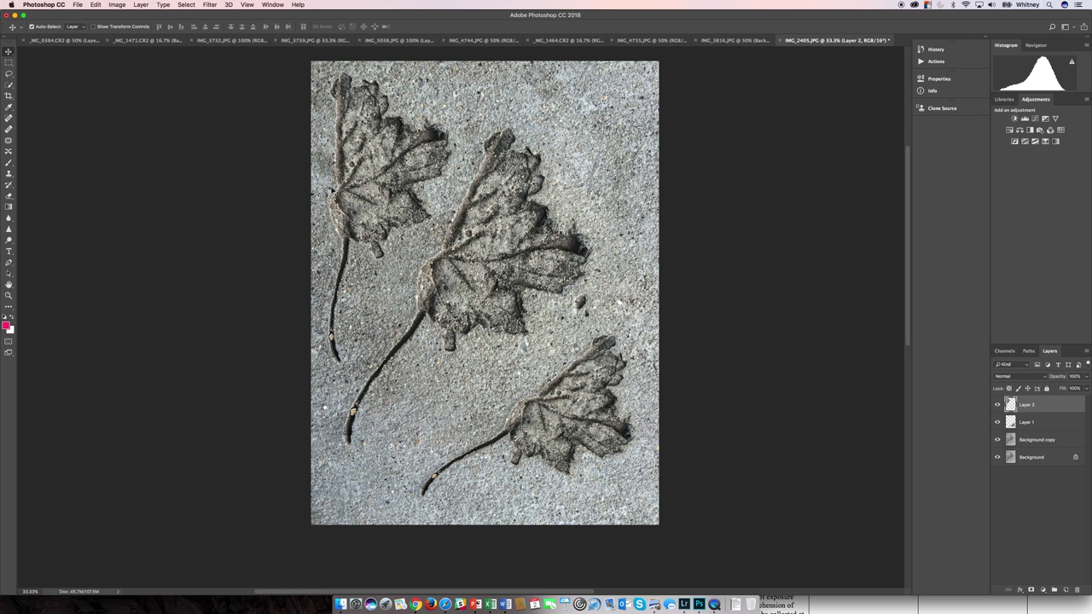